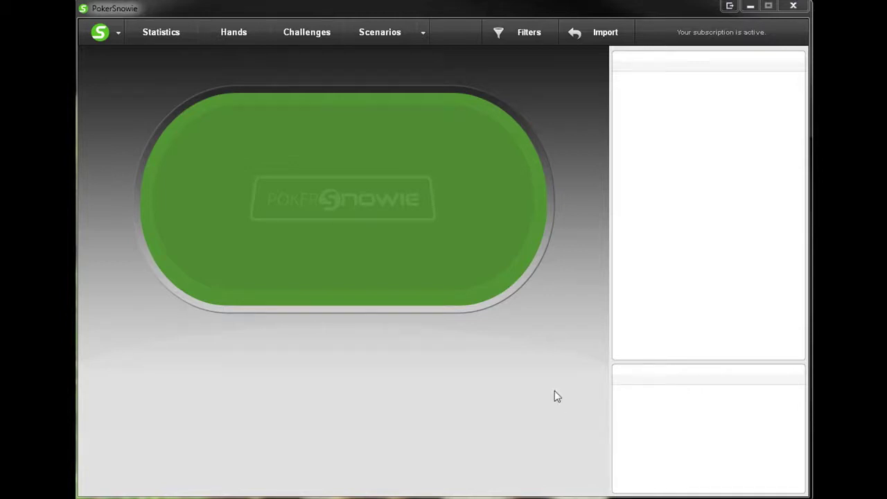
# Step: Open the Filter Manager, try the between-dates range, then restore the date filter to all dates
pyautogui.click(533, 35)
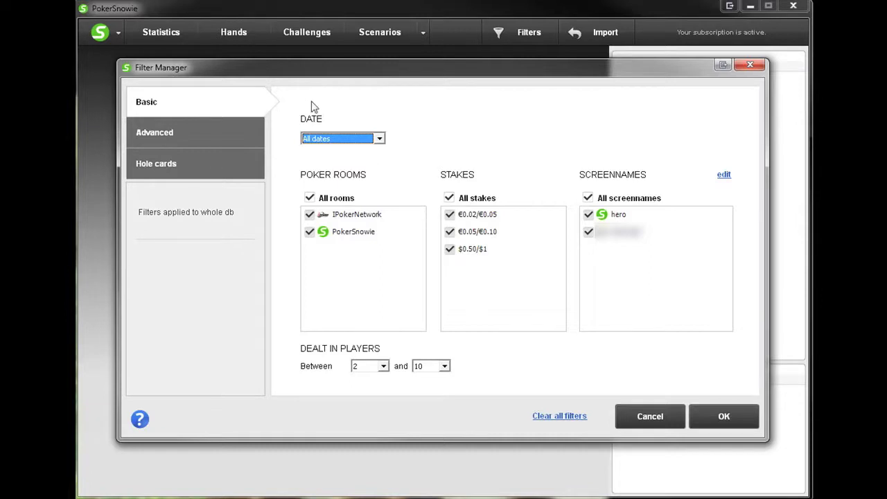
pyautogui.click(375, 140)
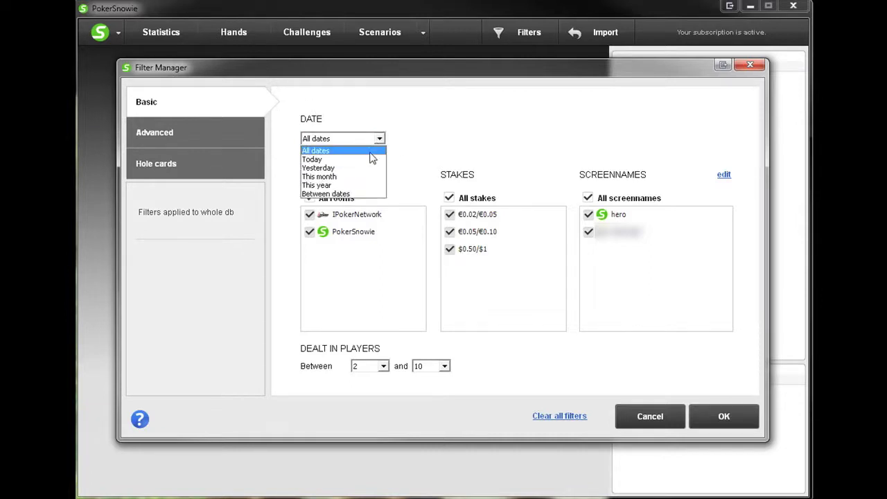
pyautogui.click(369, 194)
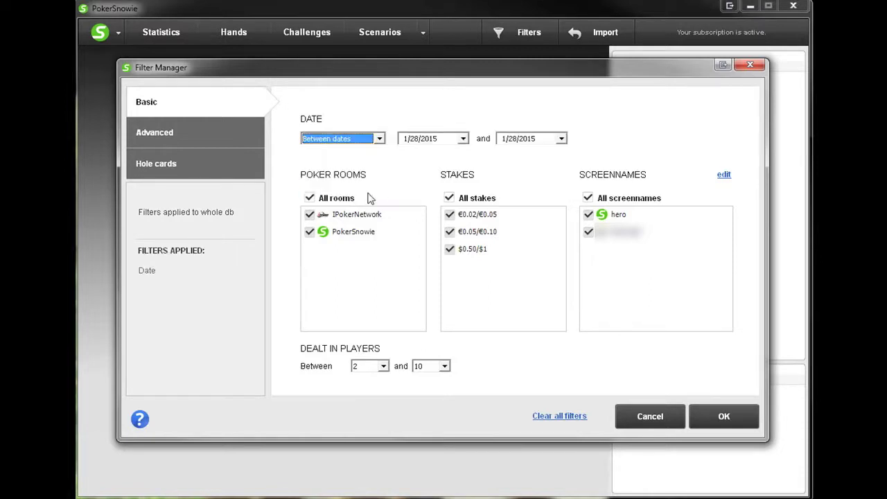
pyautogui.click(324, 144)
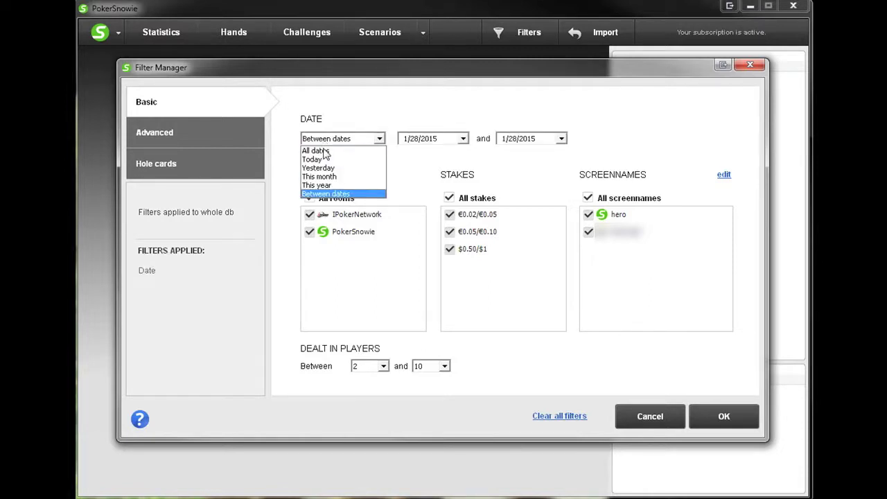
pyautogui.click(324, 151)
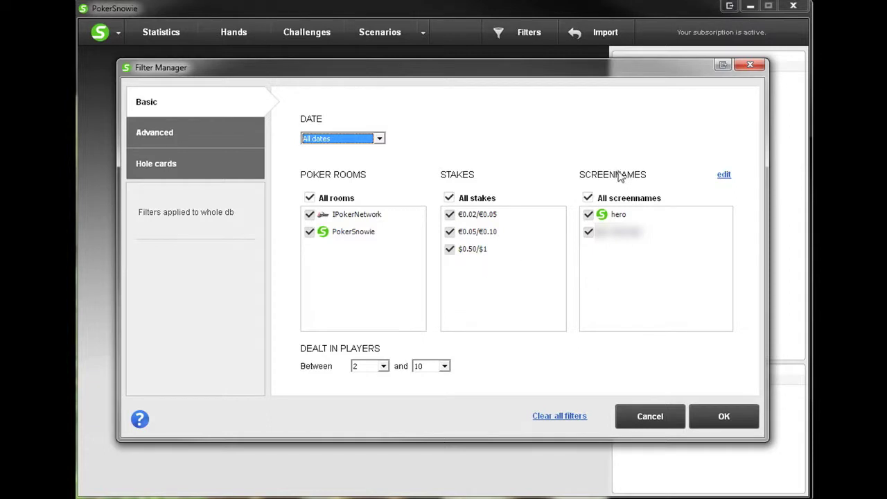
# Step: Leave the screenname included and minimum dealt-in players at 2, then go to Advanced filters
pyautogui.click(589, 235)
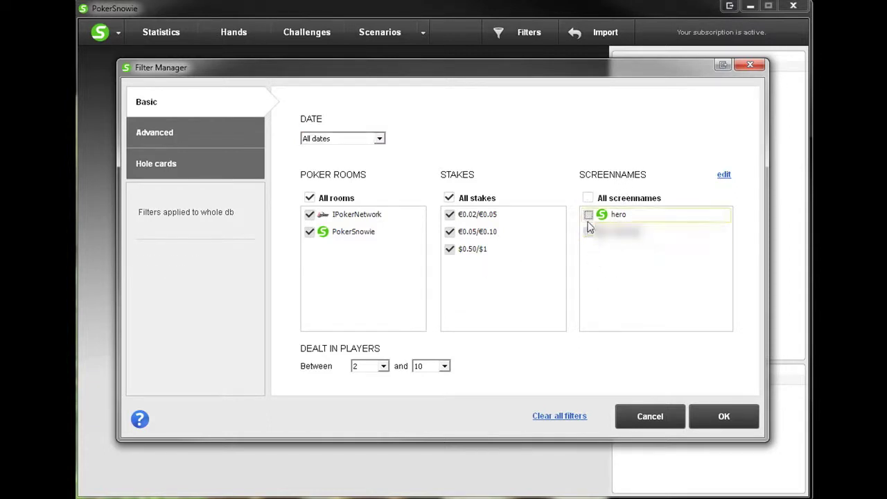
pyautogui.click(588, 232)
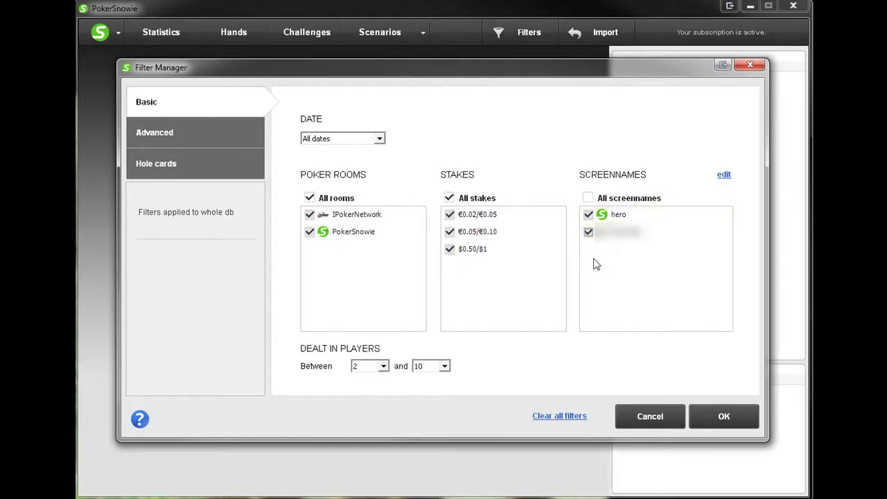
pyautogui.click(367, 373)
pyautogui.click(369, 375)
pyautogui.click(181, 134)
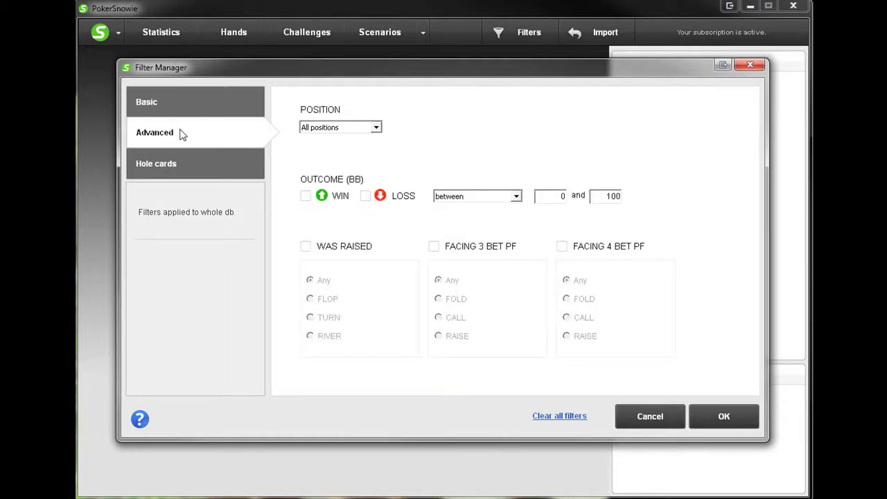
pyautogui.click(376, 129)
pyautogui.click(434, 147)
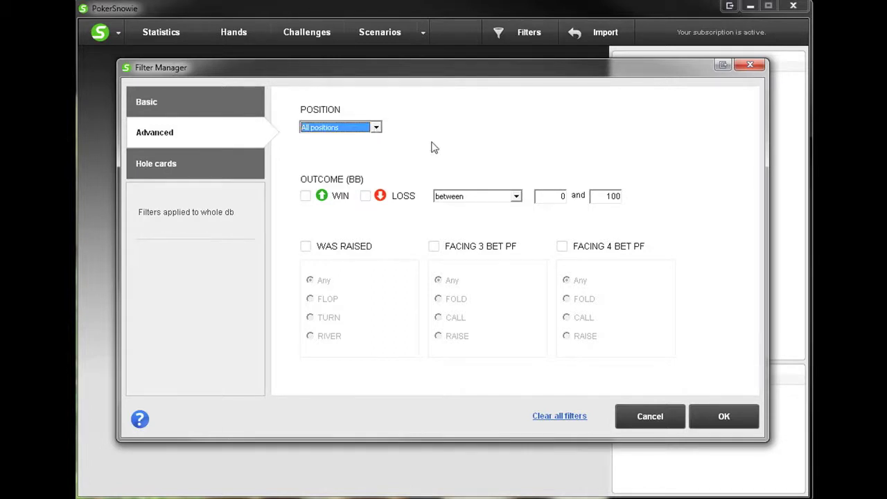
pyautogui.click(306, 196)
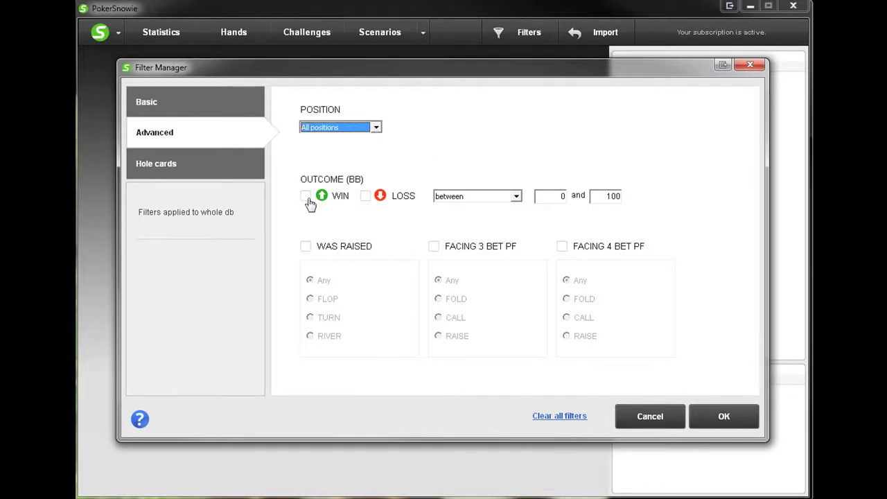
pyautogui.click(365, 196)
pyautogui.click(470, 196)
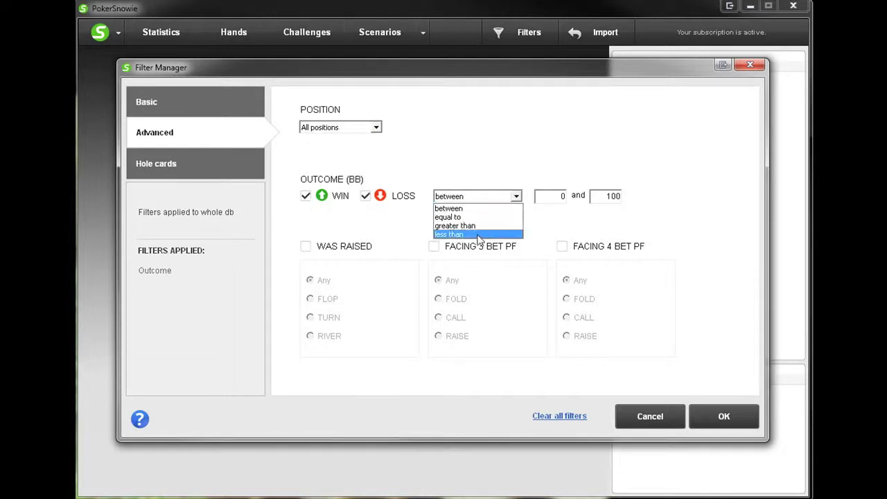
pyautogui.click(306, 199)
pyautogui.click(306, 198)
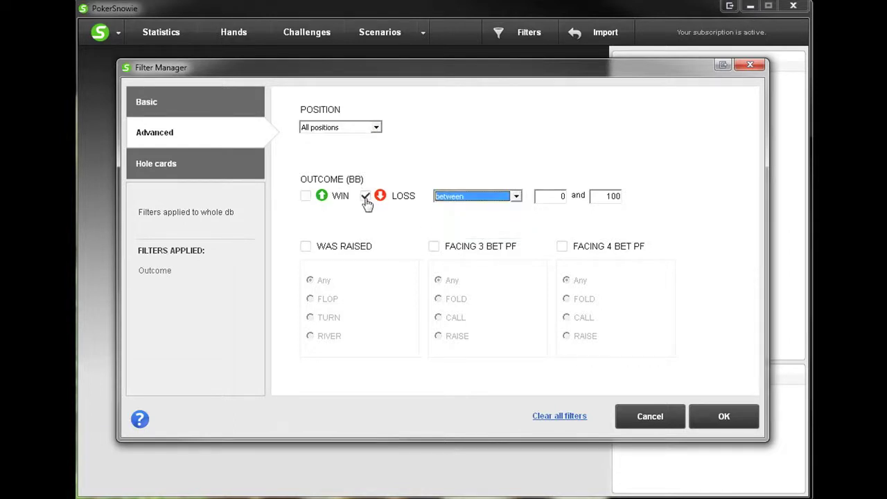
pyautogui.click(366, 198)
pyautogui.click(305, 246)
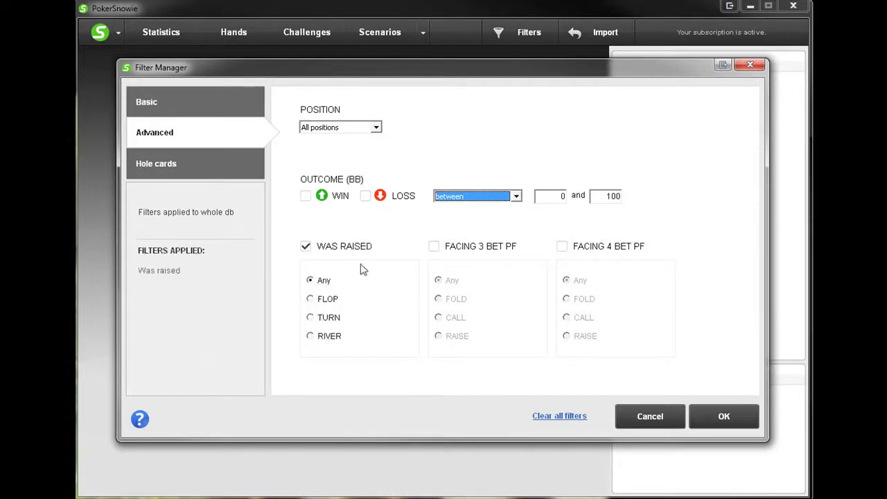
pyautogui.click(305, 247)
pyautogui.click(434, 247)
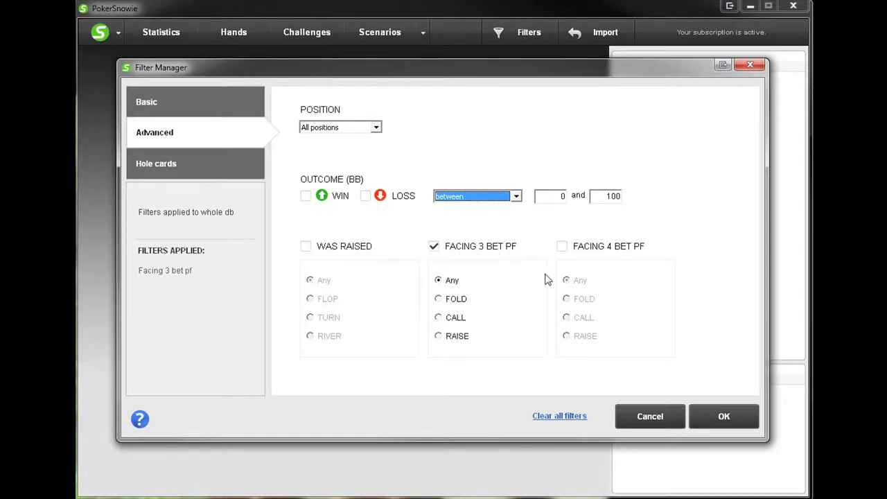
pyautogui.click(561, 247)
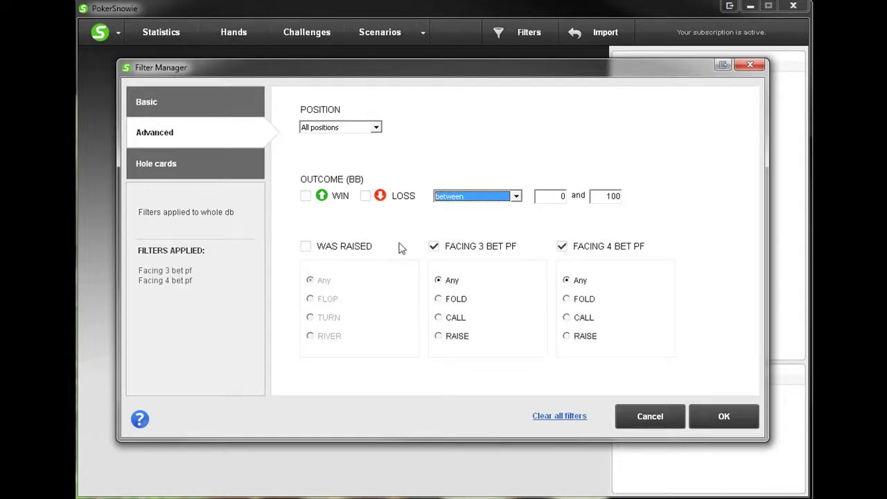
pyautogui.click(434, 247)
pyautogui.click(562, 248)
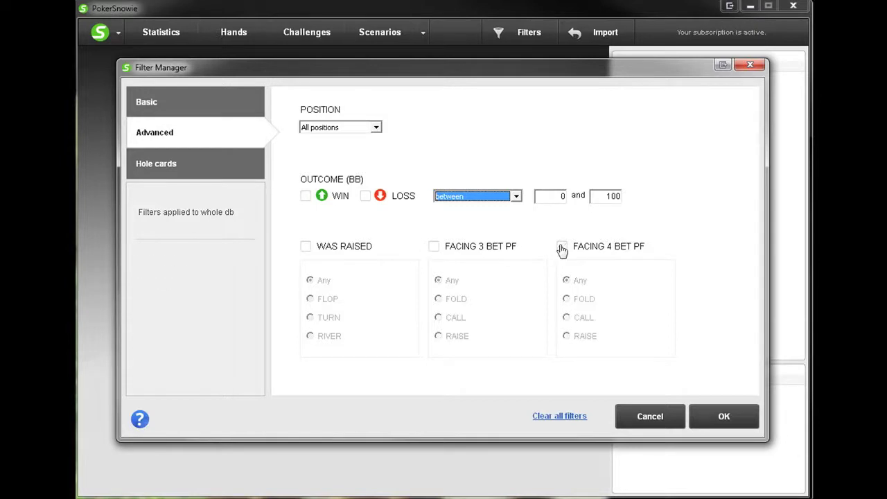
pyautogui.click(163, 171)
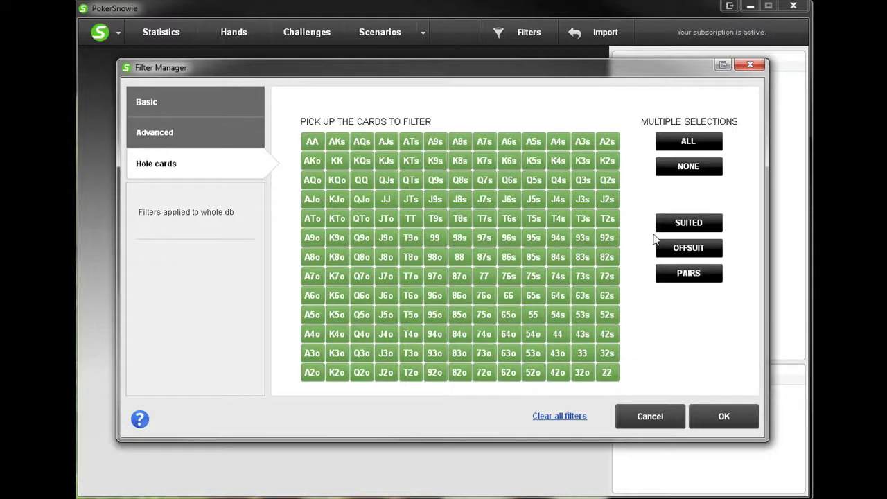
# Step: Clear the hole-card grid, then select all pocket pairs plus AKs, AQs, KQs, KJs, QJs, QTs, JTs
pyautogui.click(685, 174)
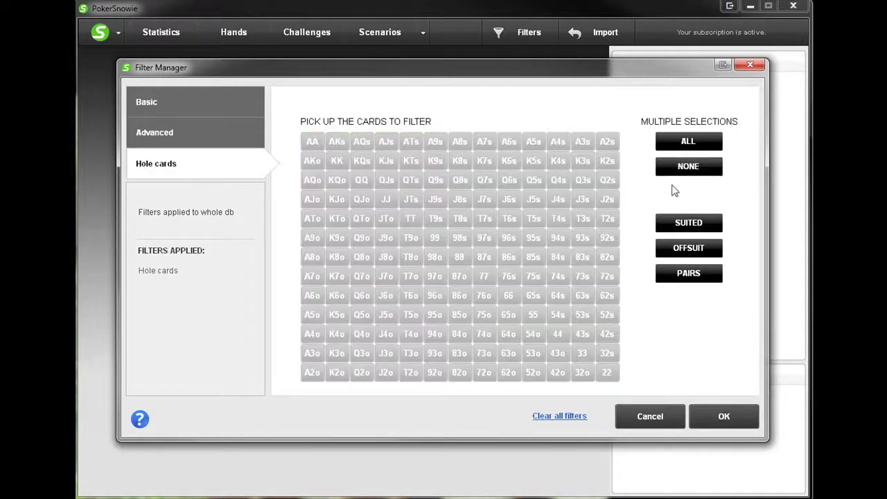
pyautogui.click(680, 277)
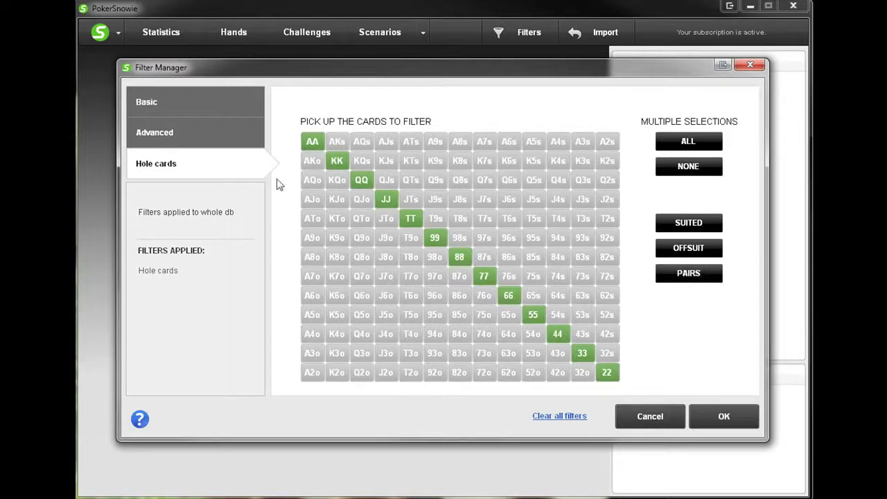
pyautogui.click(337, 143)
pyautogui.click(362, 142)
pyautogui.click(361, 162)
pyautogui.click(386, 162)
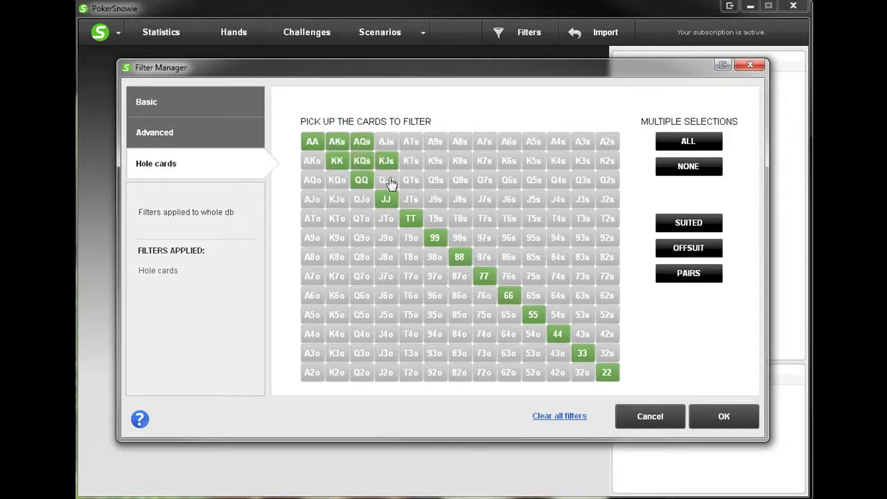
pyautogui.click(387, 181)
pyautogui.click(411, 180)
pyautogui.click(411, 200)
# Step: Add J9s, T9s, T8s, T7s, 98s, 97s, 87s, then select all hole cards and apply
pyautogui.click(435, 200)
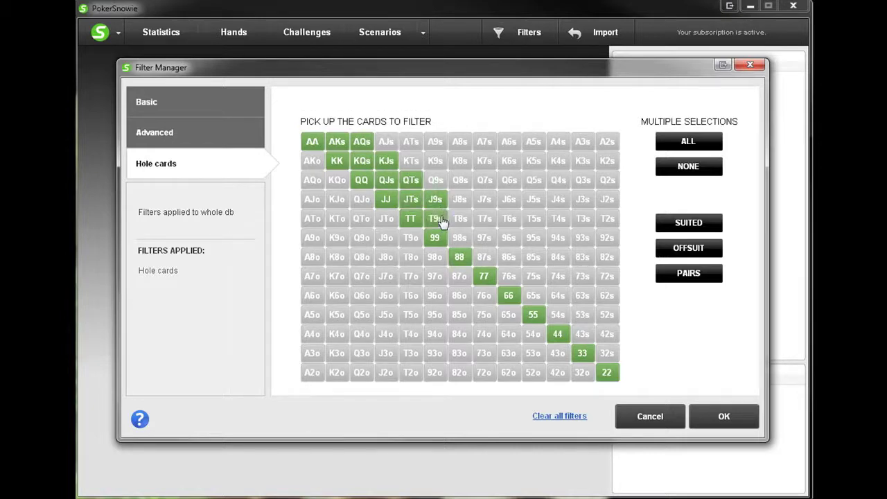
pyautogui.click(437, 220)
pyautogui.click(482, 220)
pyautogui.click(460, 220)
pyautogui.click(459, 239)
pyautogui.click(483, 239)
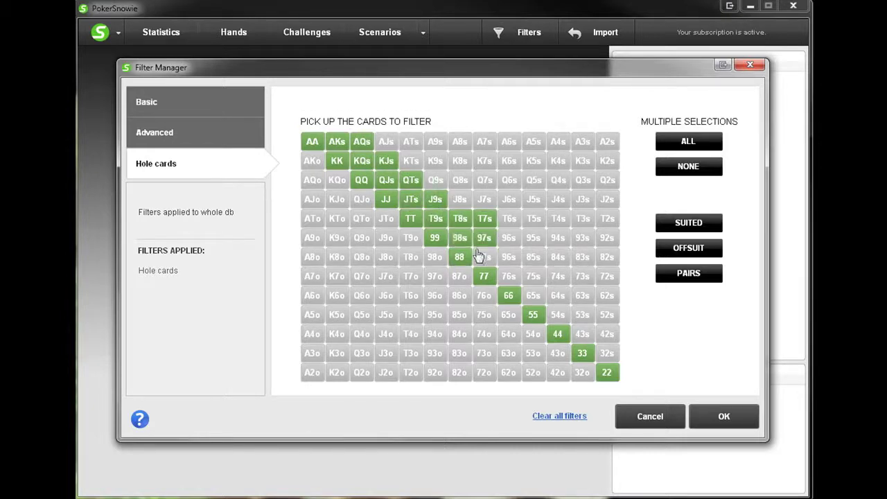
pyautogui.click(478, 256)
pyautogui.click(679, 144)
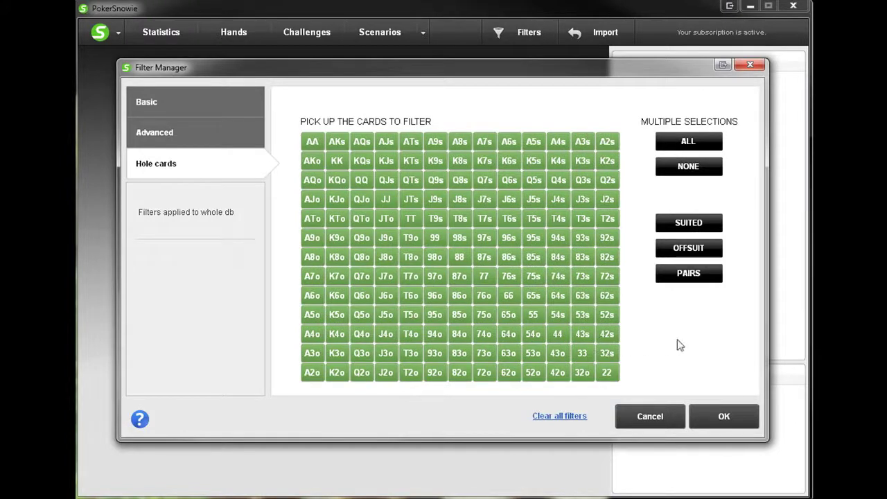
pyautogui.click(740, 422)
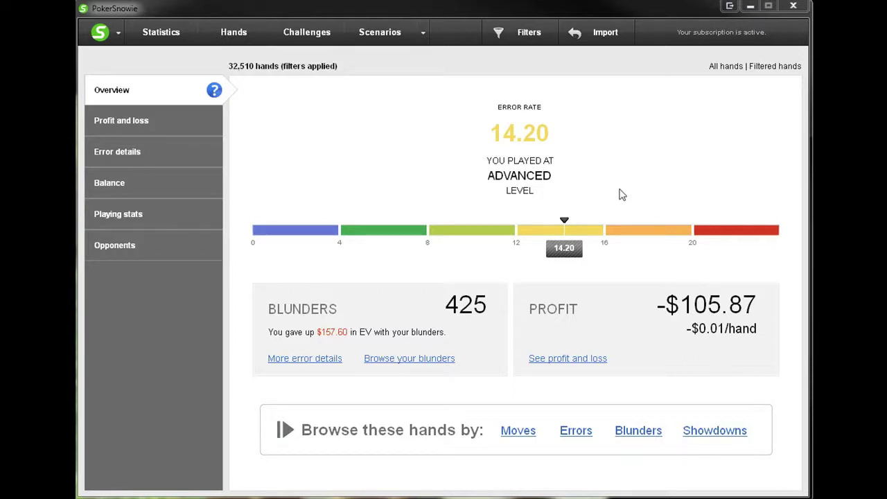
# Step: Show the Profit and loss page: $112.62 before rake, -$105.87 after rake
pyautogui.click(155, 131)
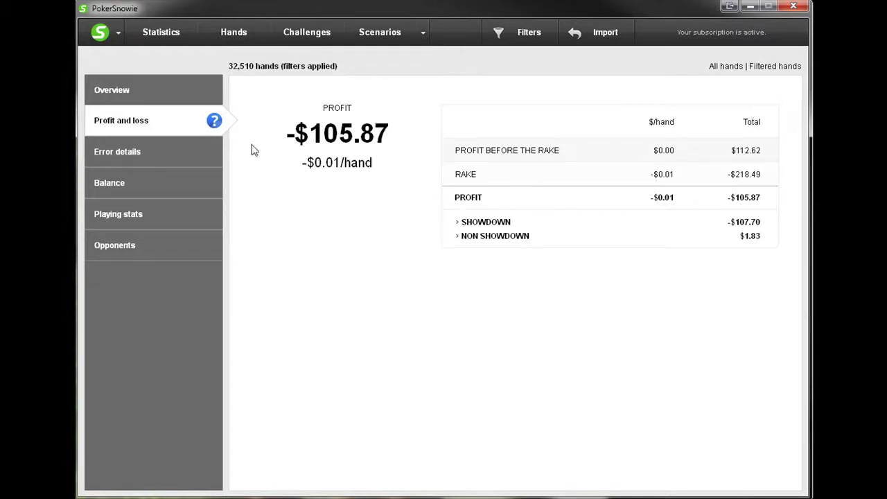
# Step: Show the Error details page: 425 blunders, 4,554 errors, error rate 14.20
pyautogui.click(147, 164)
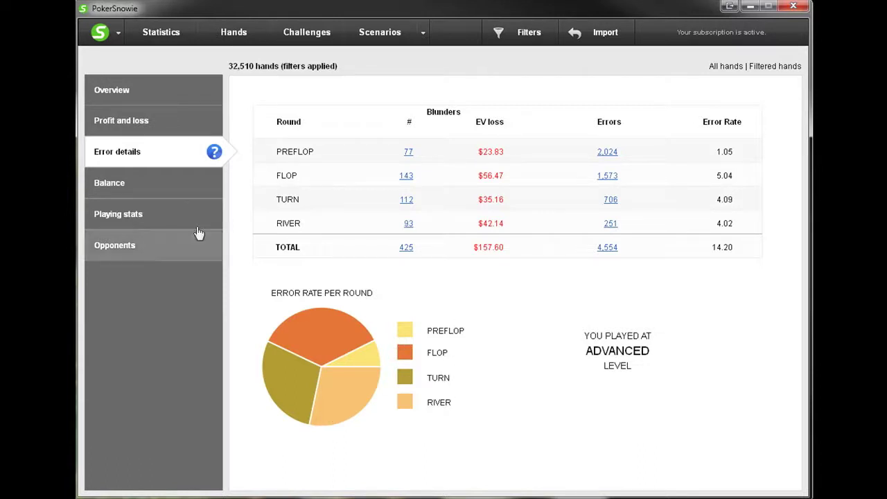
# Step: Review the Balance tables of calls, bets and raises against Snowie's recommendations
pyautogui.click(158, 183)
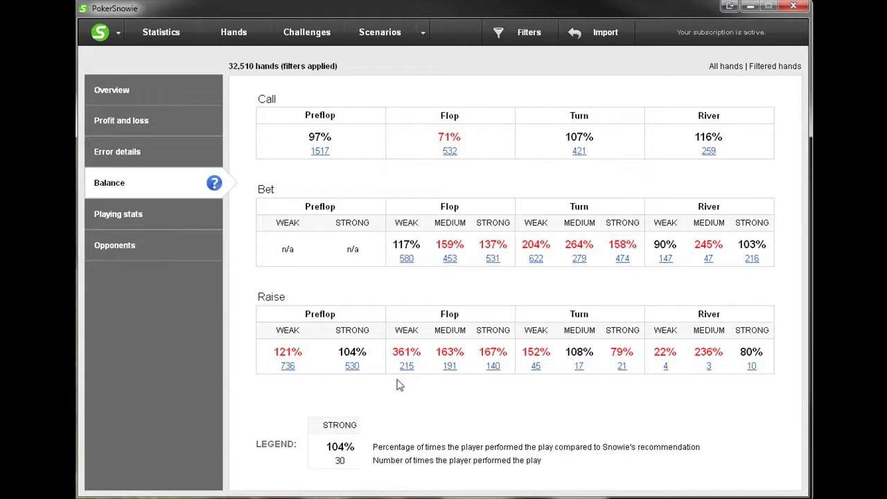
# Step: Show the Playing stats page with VPIP 22.20% and PFR 18.71%
pyautogui.click(147, 219)
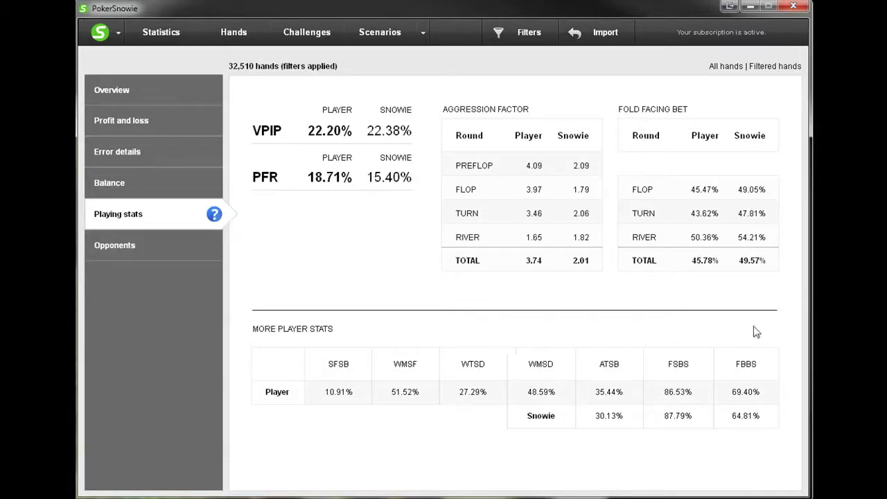
pyautogui.moveTo(346, 368)
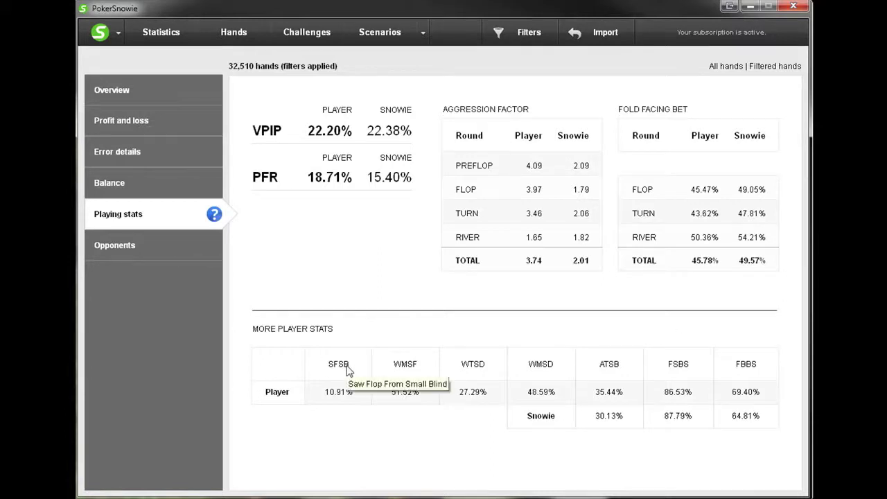
pyautogui.moveTo(405, 372)
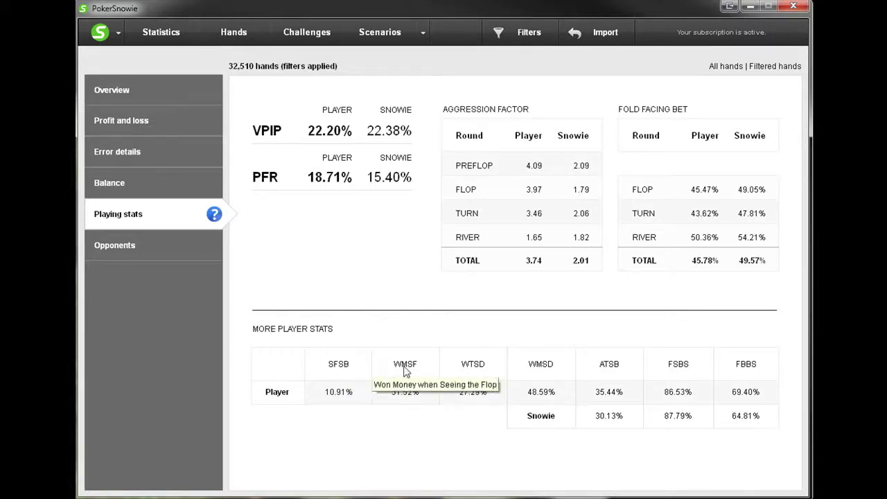
pyautogui.moveTo(469, 372)
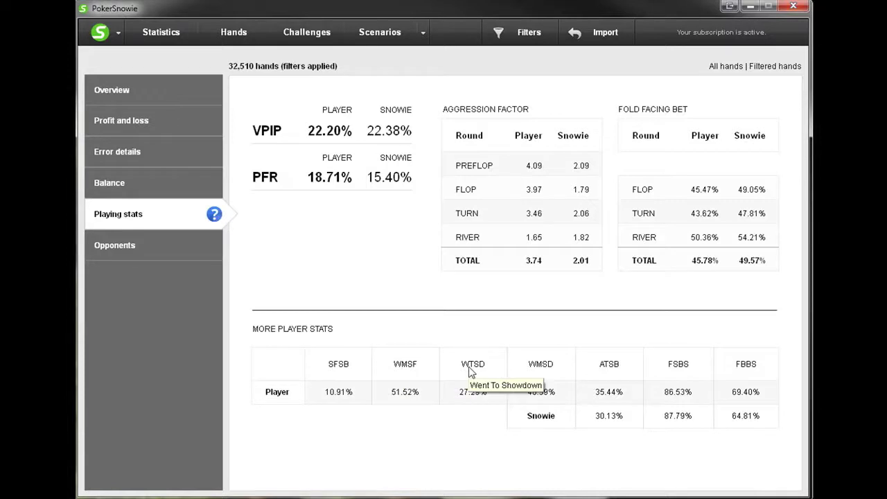
pyautogui.moveTo(536, 371)
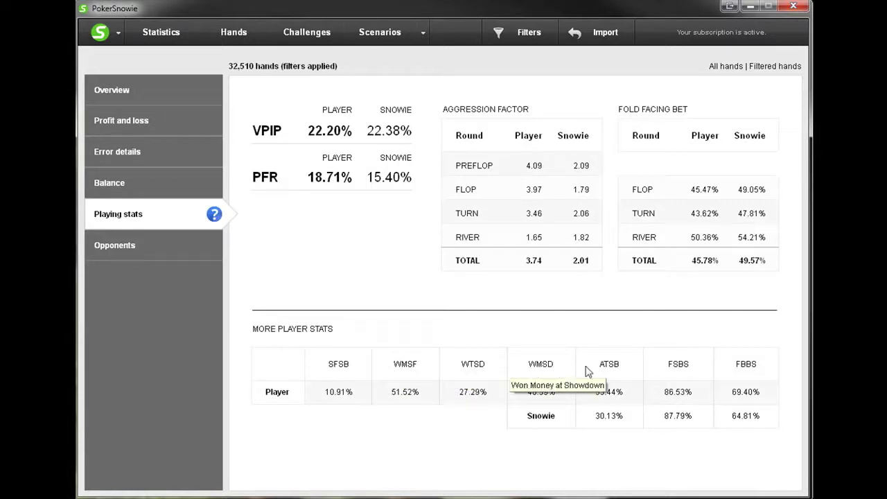
pyautogui.moveTo(622, 368)
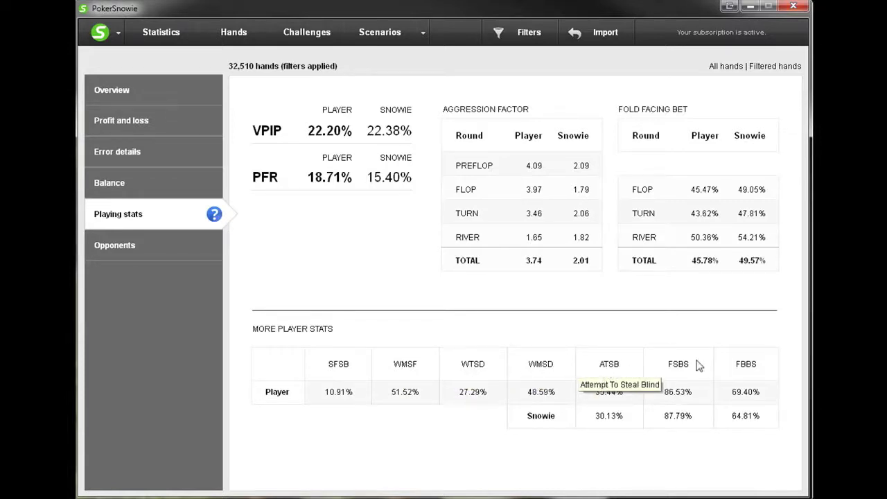
pyautogui.moveTo(684, 372)
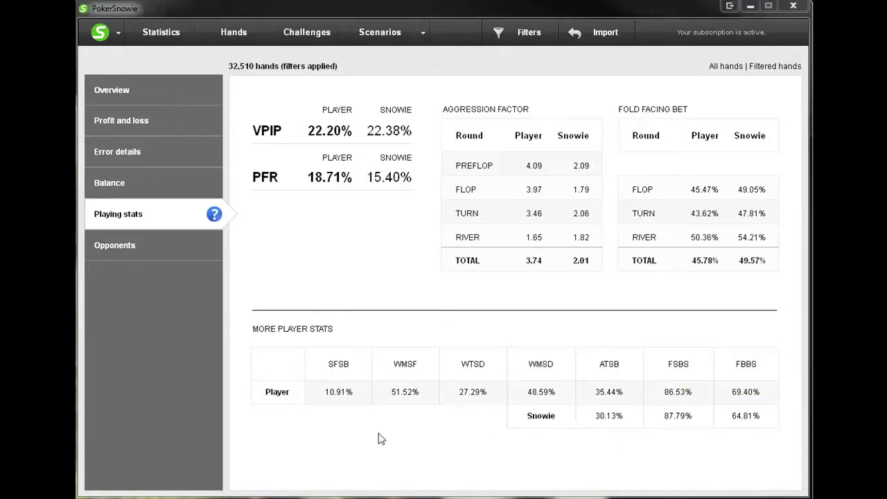
# Step: Show the Opponents page: VPIP 24.12%, PFR 15.39%, aggression factor 1.67
pyautogui.click(142, 248)
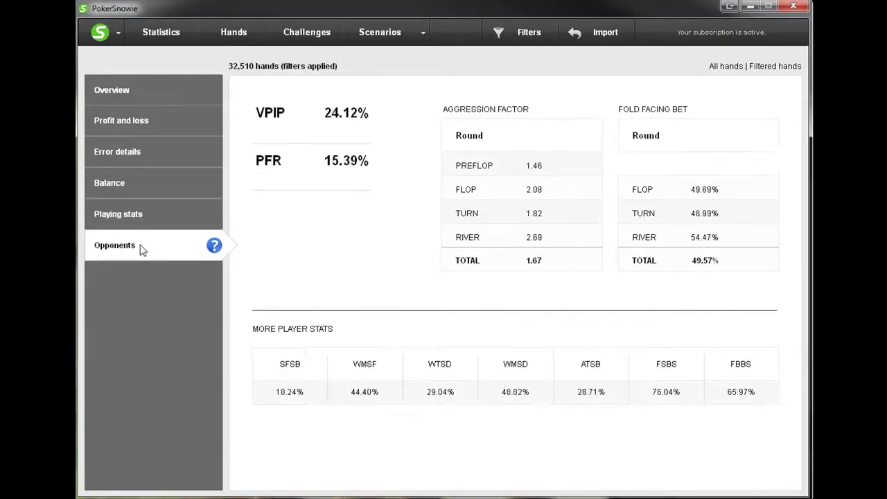